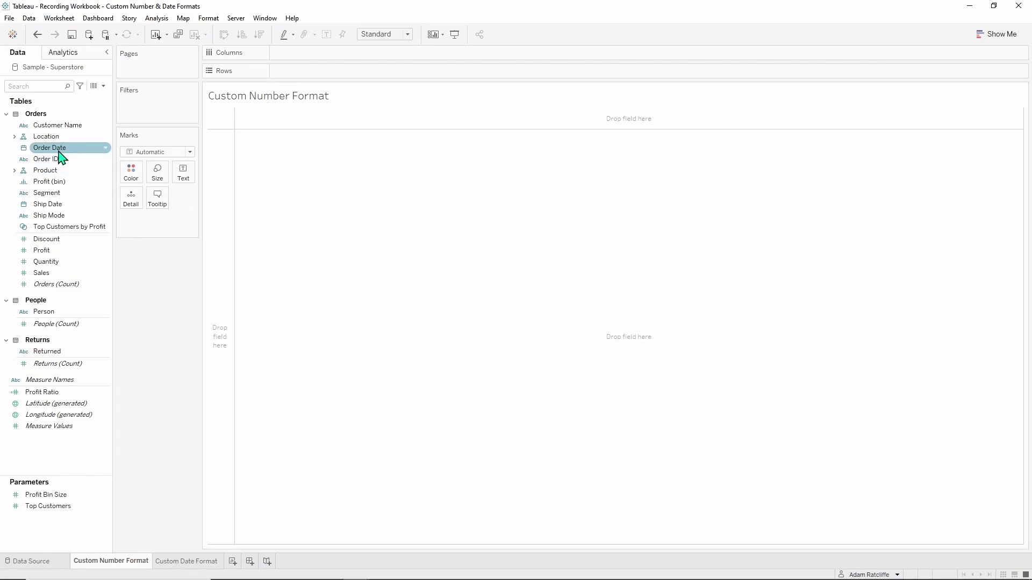
# Build a line chart of SUM(Profit) by continuous MONTH(Order Date)
pyautogui.moveTo(59, 152); pyautogui.dragTo(345, 61)
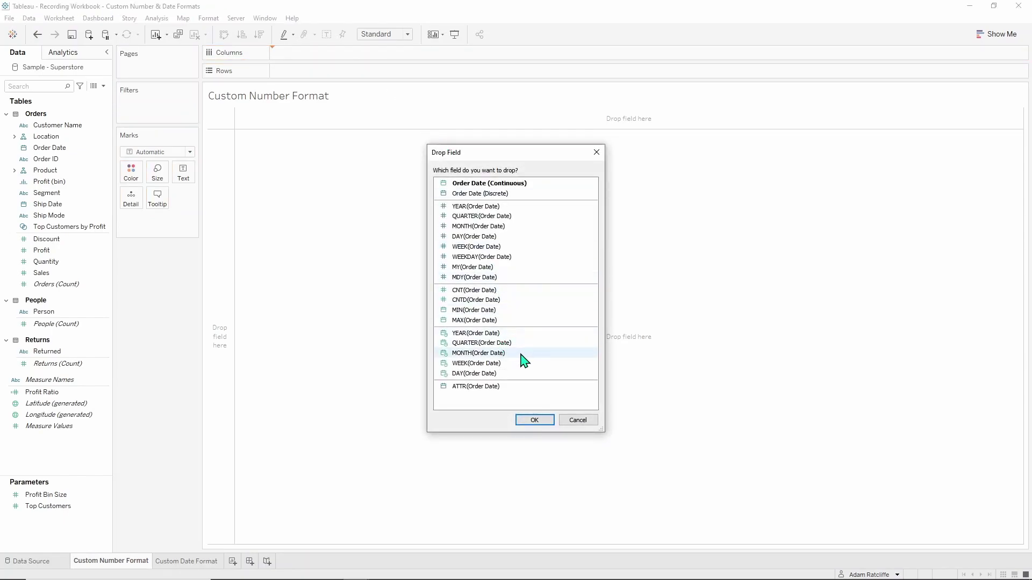
pyautogui.click(521, 355)
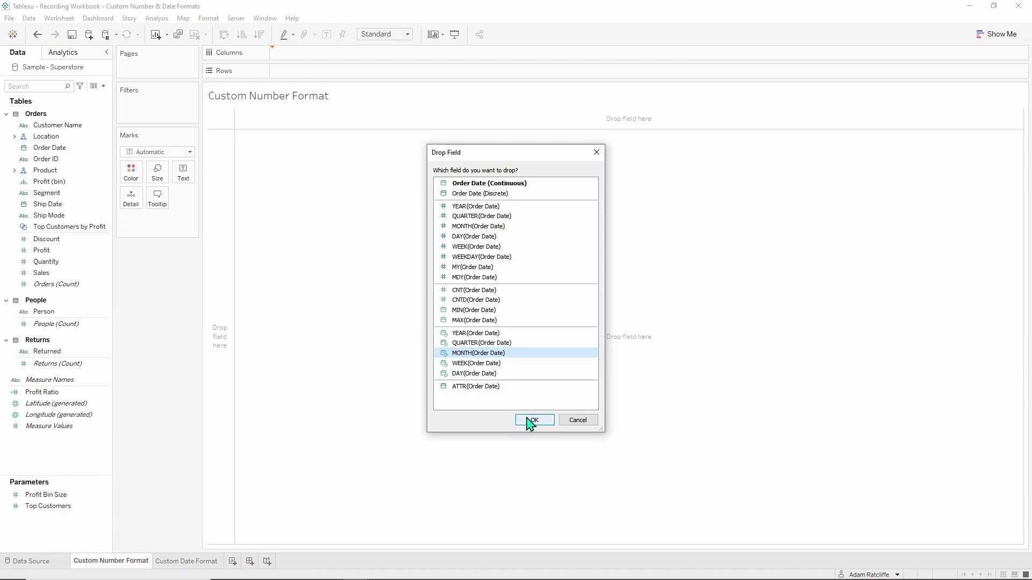
pyautogui.click(529, 422)
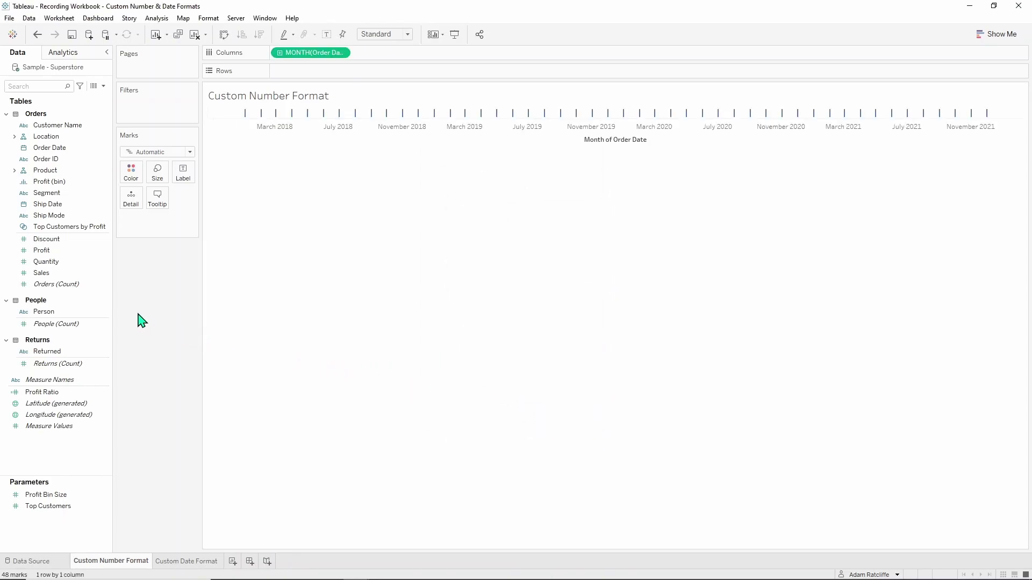
pyautogui.moveTo(62, 249); pyautogui.dragTo(333, 66)
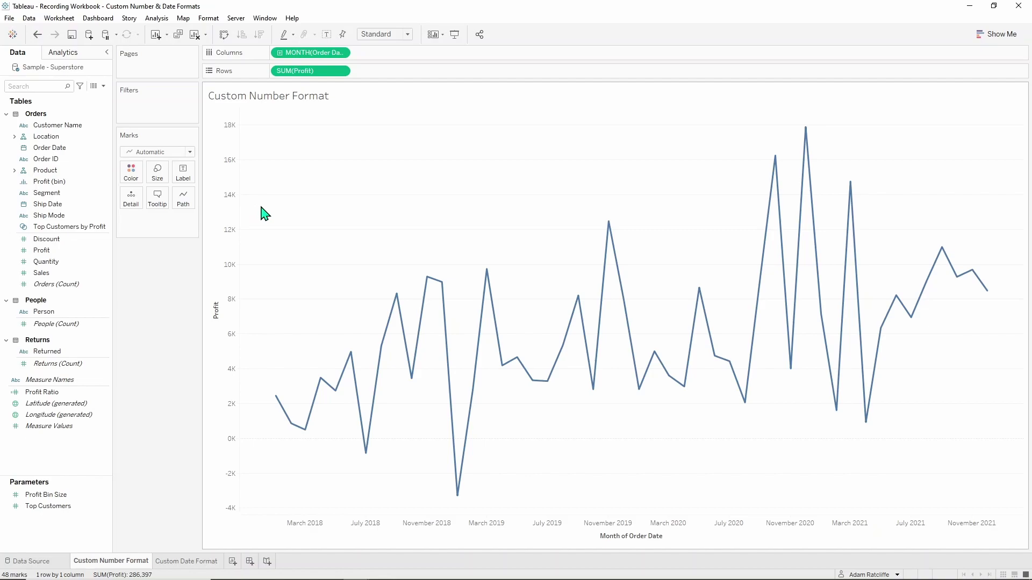
# Format the Profit axis numbers as Number (Standard), showing full values like 18,000
pyautogui.rightClick(227, 212)
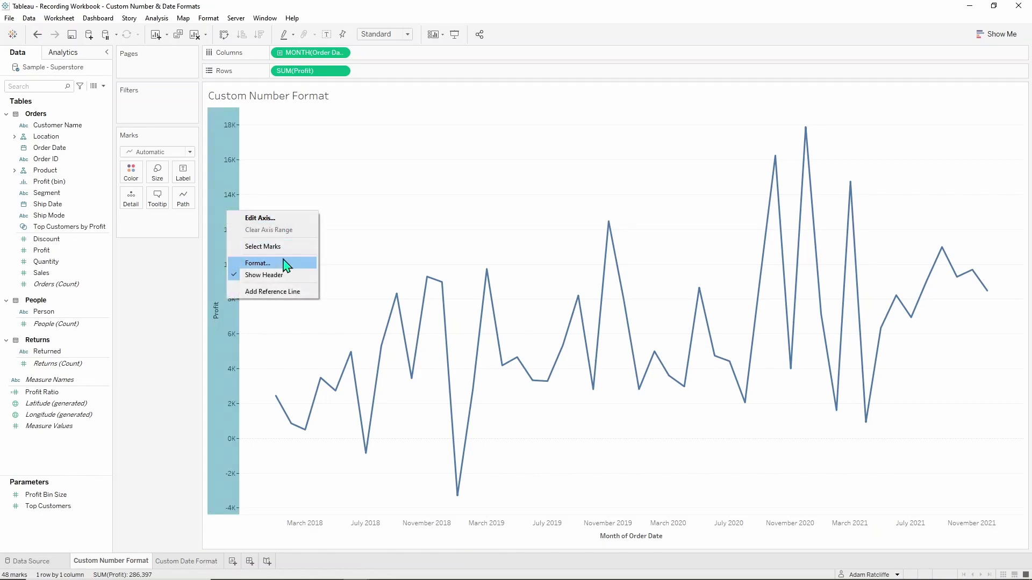
pyautogui.click(283, 265)
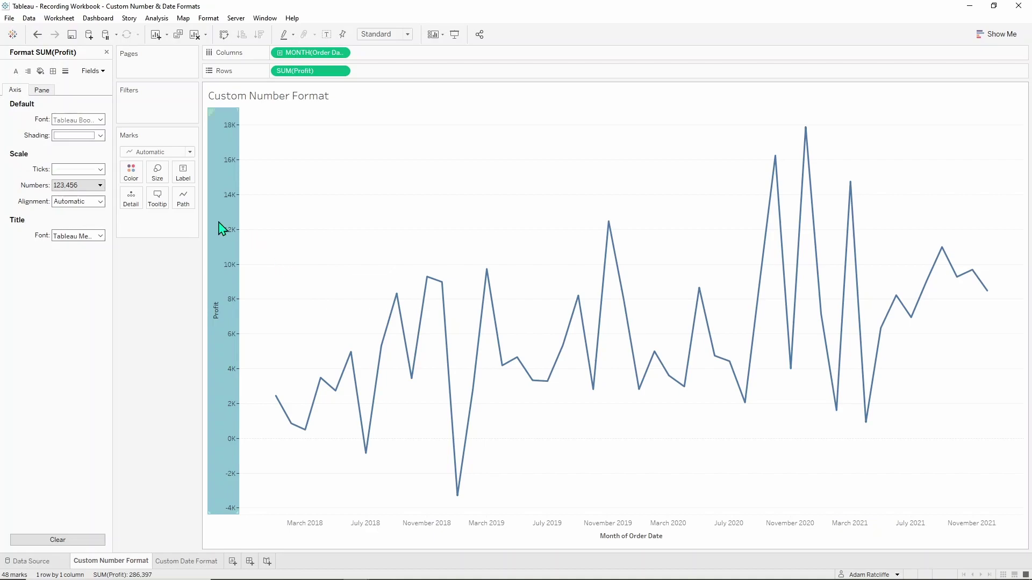
pyautogui.click(97, 188)
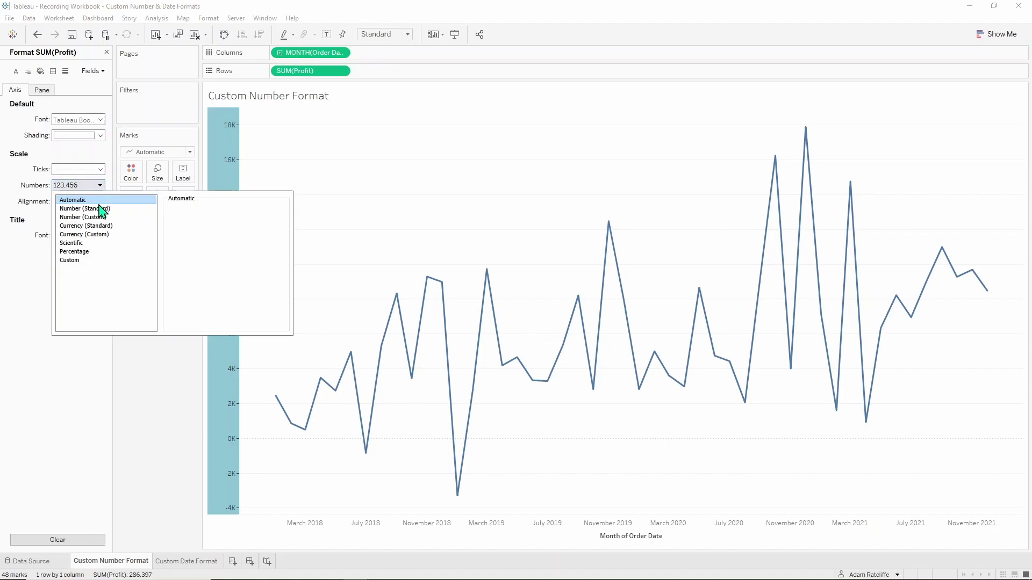
pyautogui.click(99, 209)
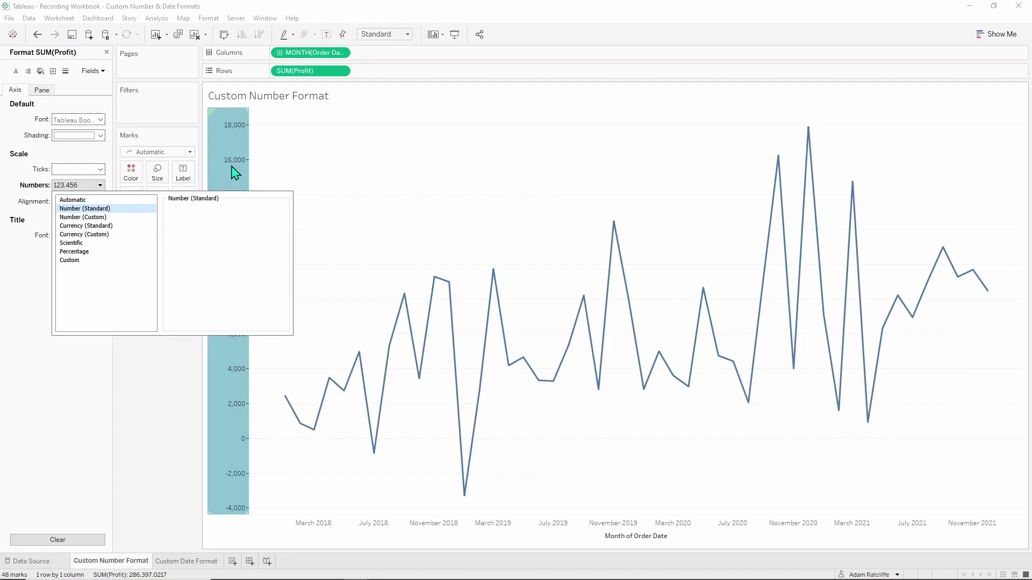
# Switch the Profit axis to Number (Custom) with 0 decimal places
pyautogui.click(140, 223)
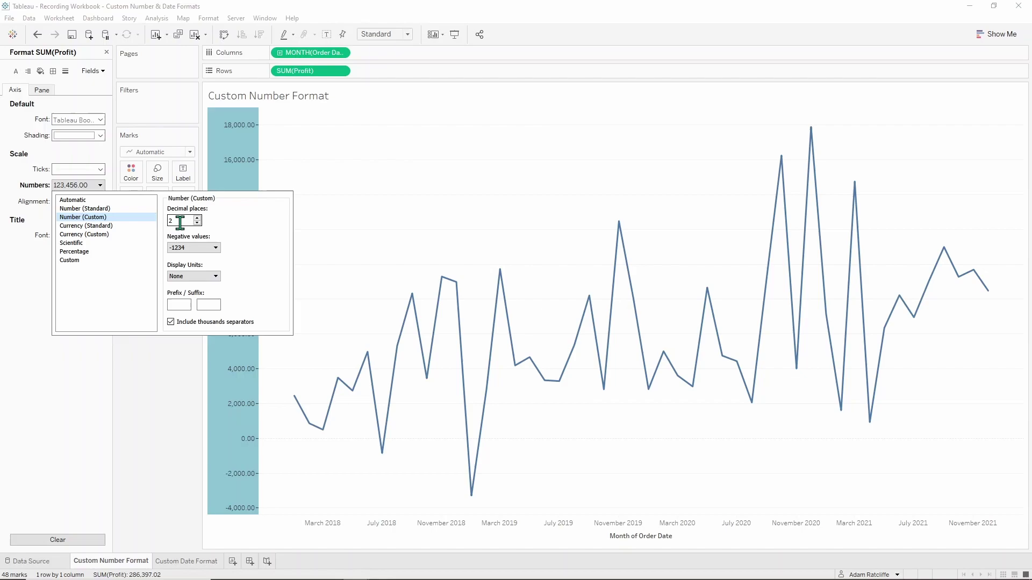
pyautogui.click(197, 223)
pyautogui.click(197, 224)
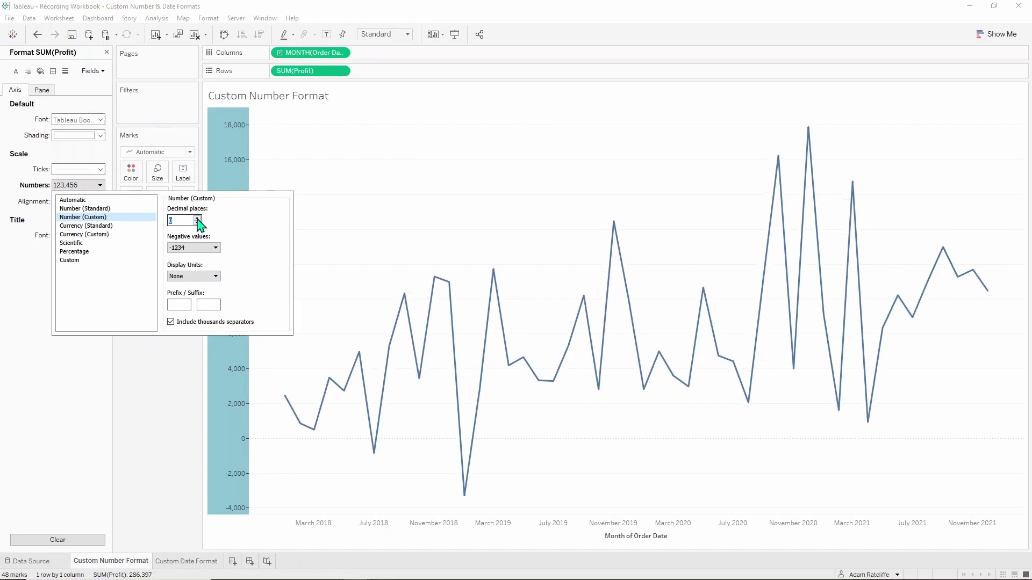
pyautogui.click(198, 218)
pyautogui.click(197, 218)
pyautogui.click(197, 218)
pyautogui.click(197, 223)
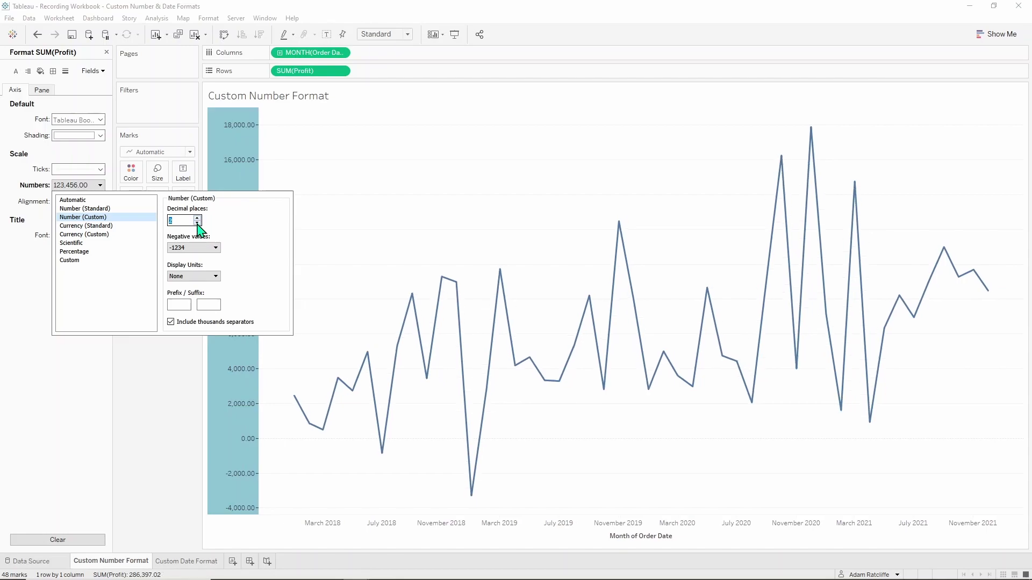
pyautogui.click(197, 223)
pyautogui.click(197, 223)
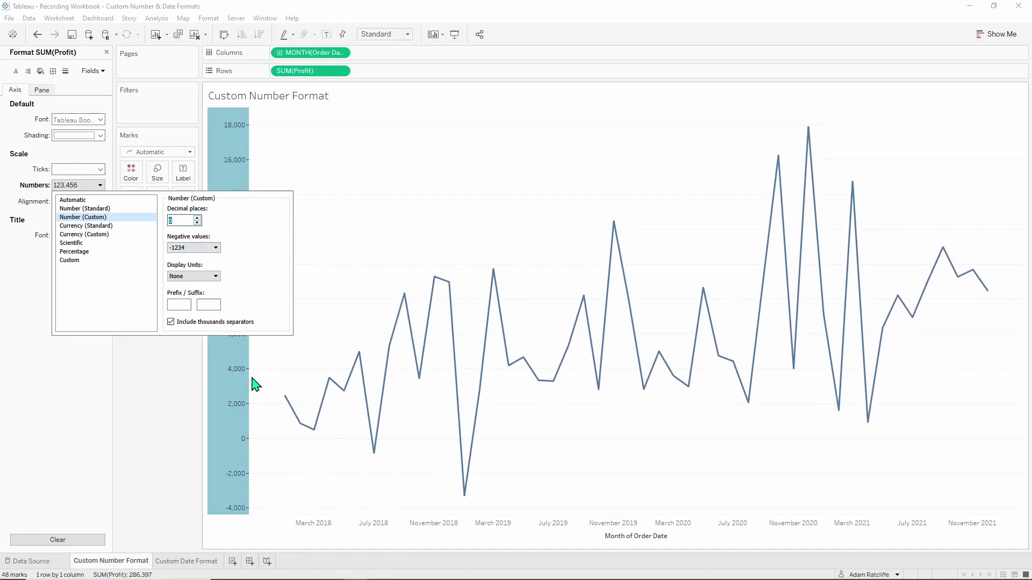
# Try parentheses and trailing minus for negatives, then settle on Automatic
pyautogui.click(211, 249)
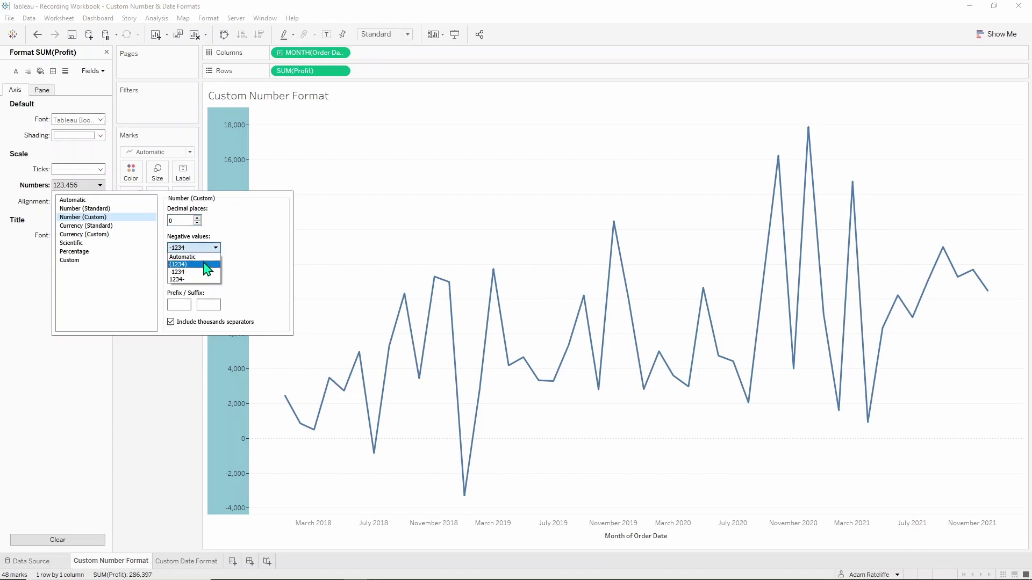
pyautogui.click(209, 264)
pyautogui.click(212, 248)
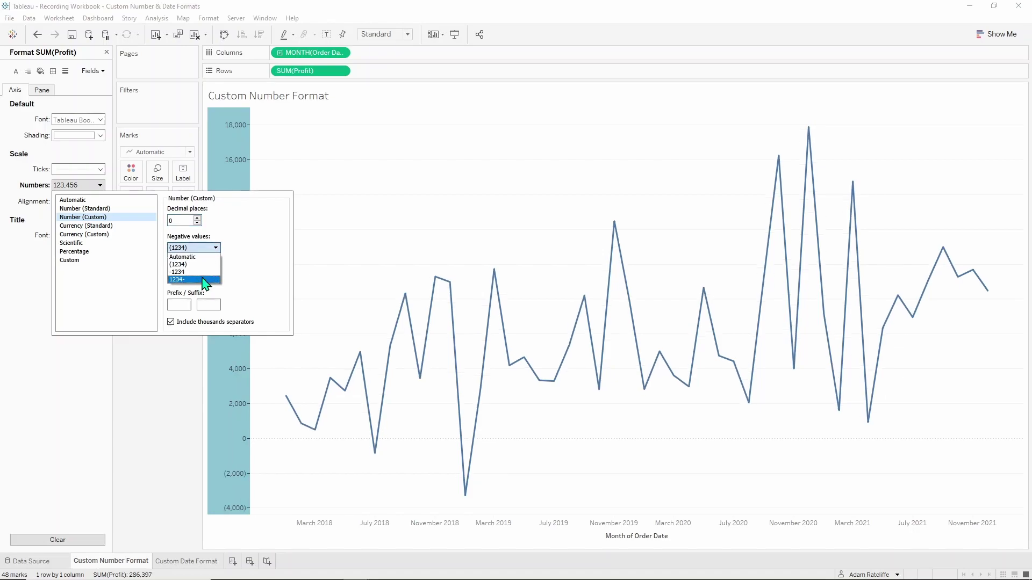
pyautogui.click(207, 279)
pyautogui.click(208, 248)
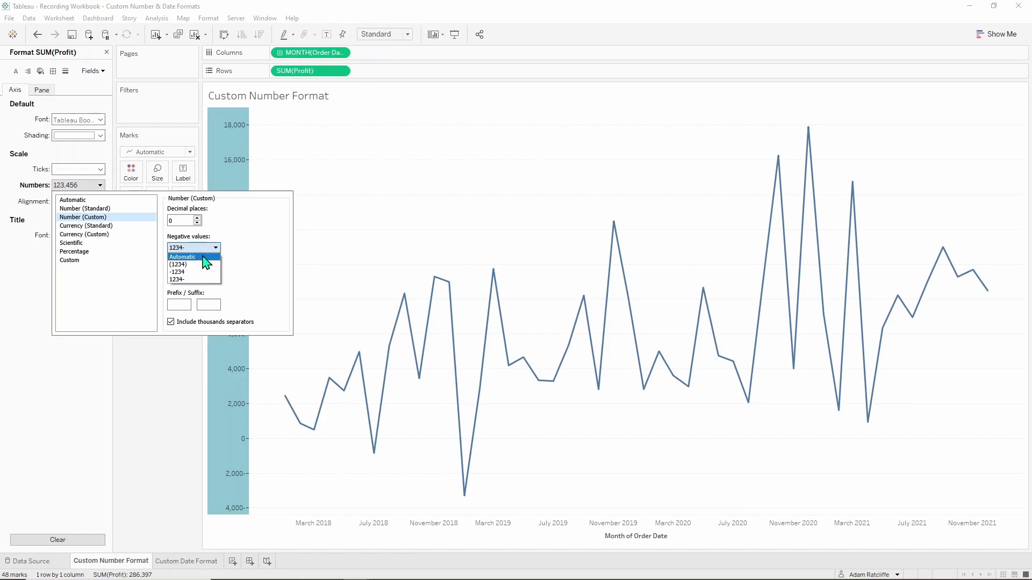
pyautogui.click(204, 257)
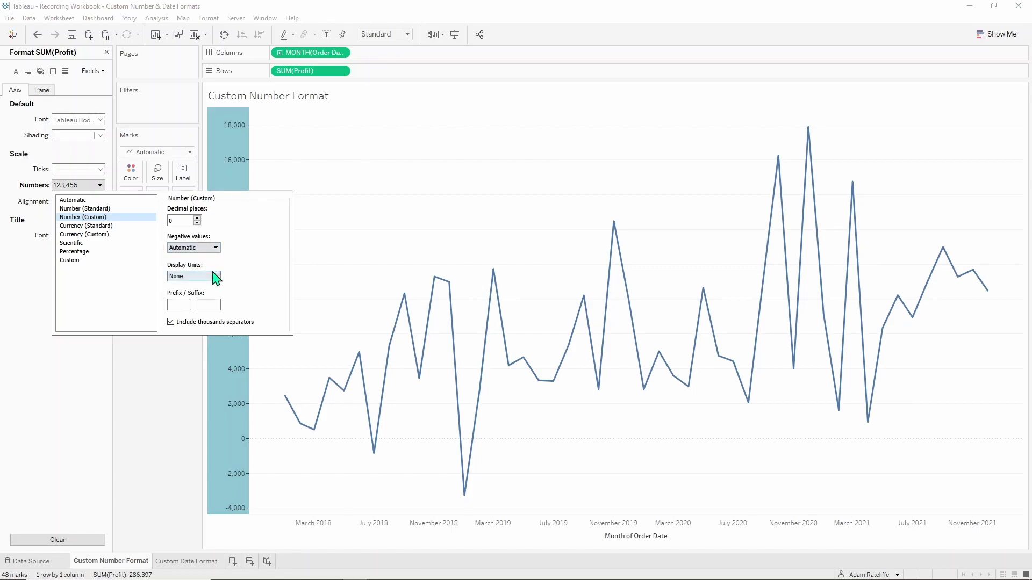
# Set Display Units to Thousands (K) after briefly trying Millions (M)
pyautogui.click(213, 275)
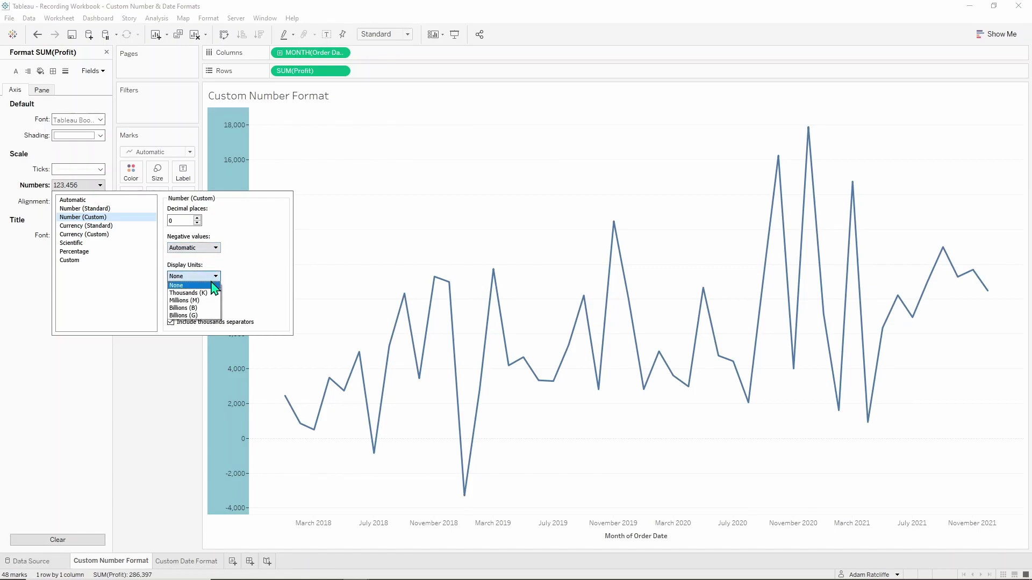
pyautogui.click(214, 293)
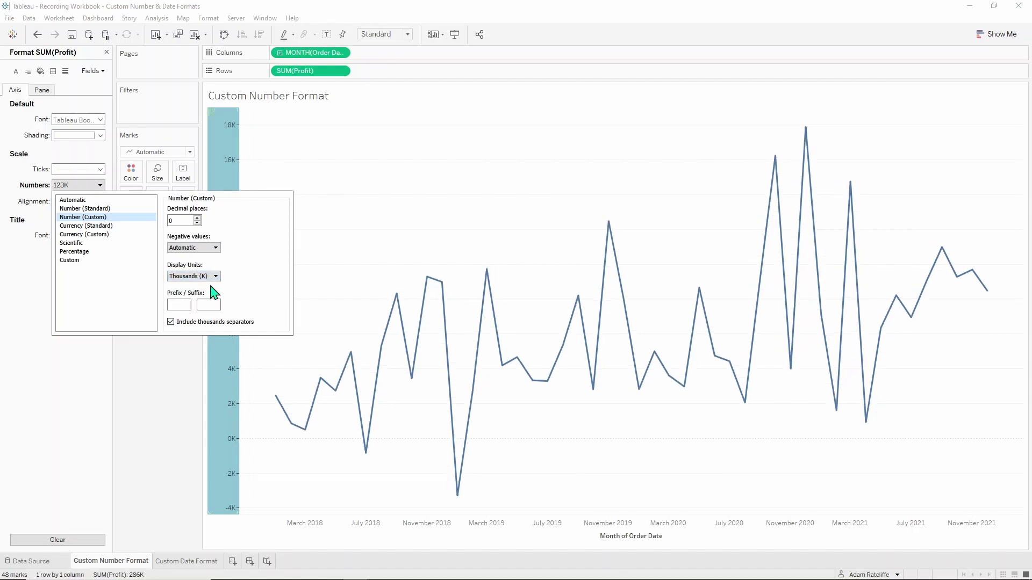
pyautogui.click(214, 277)
pyautogui.click(210, 301)
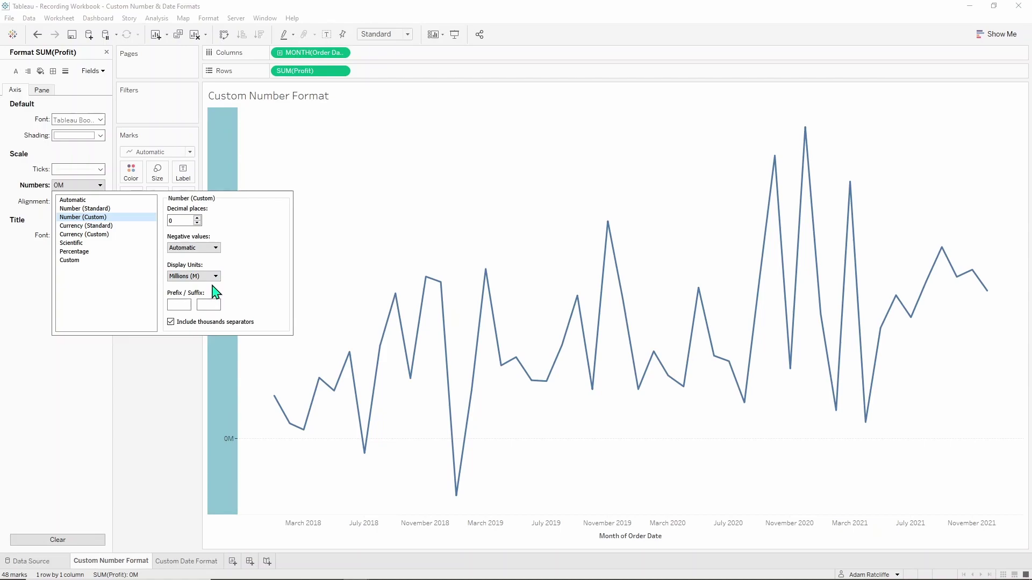
pyautogui.click(214, 276)
pyautogui.click(215, 293)
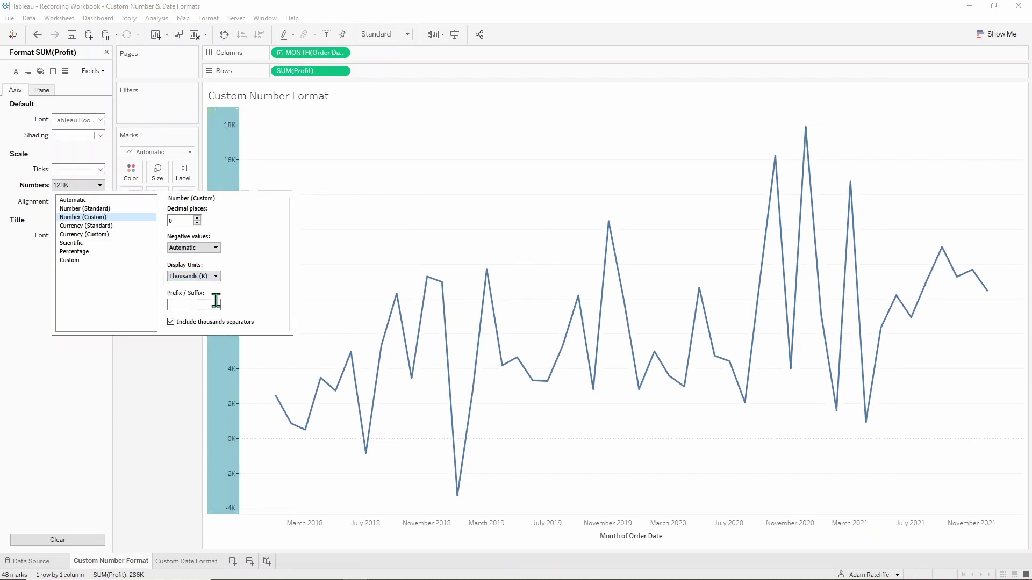
# Try a $ prefix and a + suffix on the axis labels, then clear both
pyautogui.click(183, 305)
pyautogui.write('$')
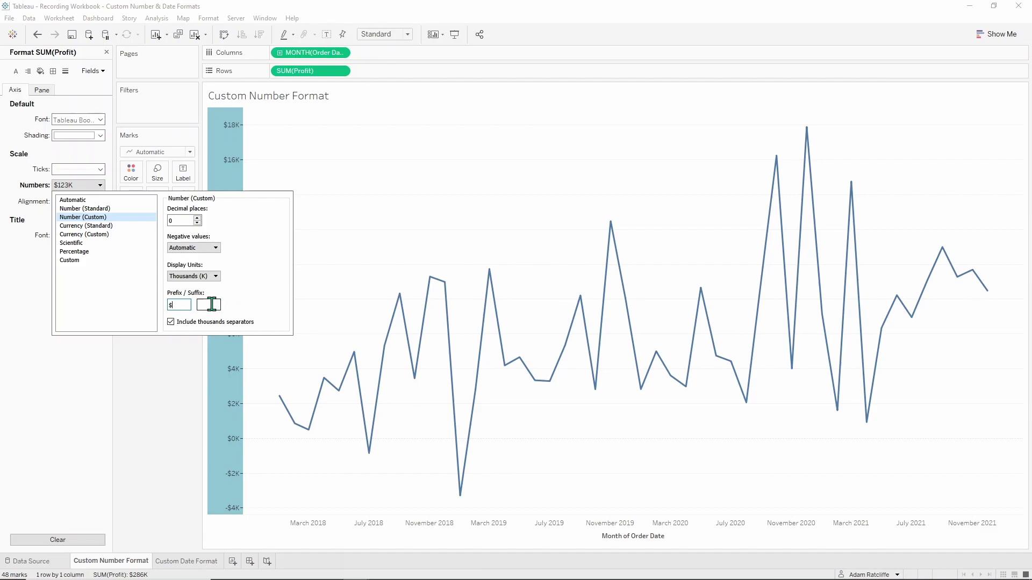
pyautogui.press('BackSpace')
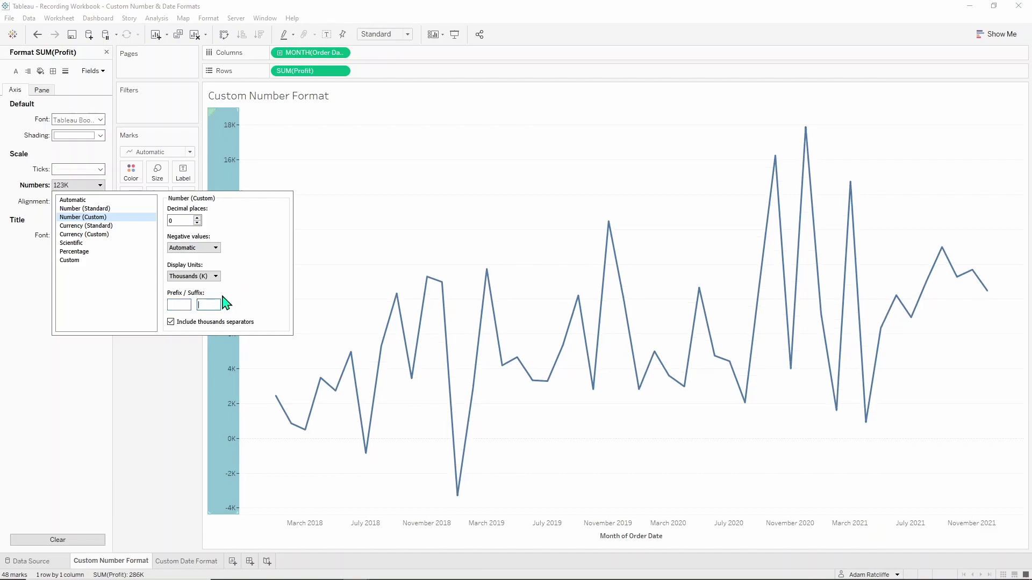
pyautogui.write('+')
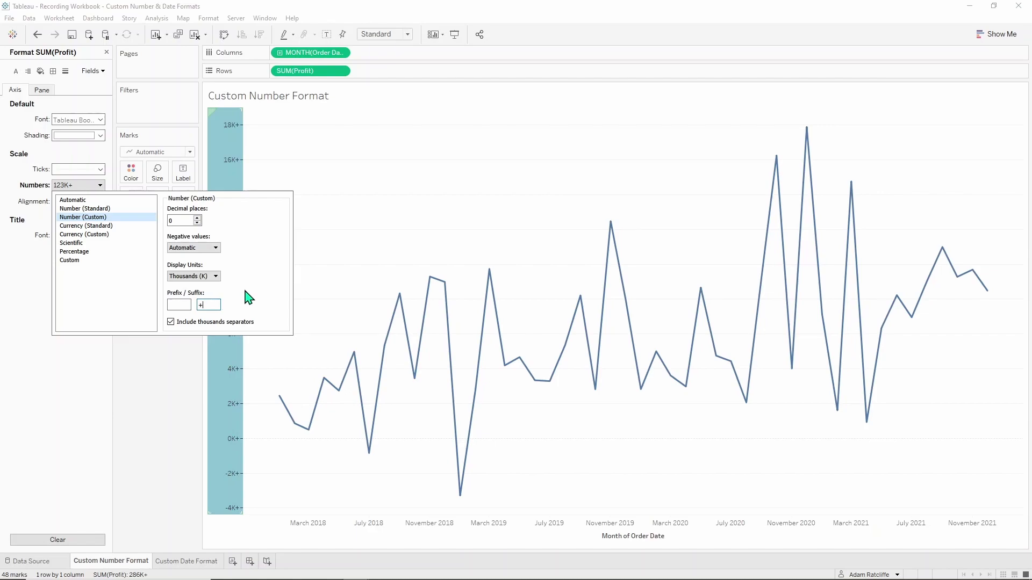
pyautogui.press('BackSpace')
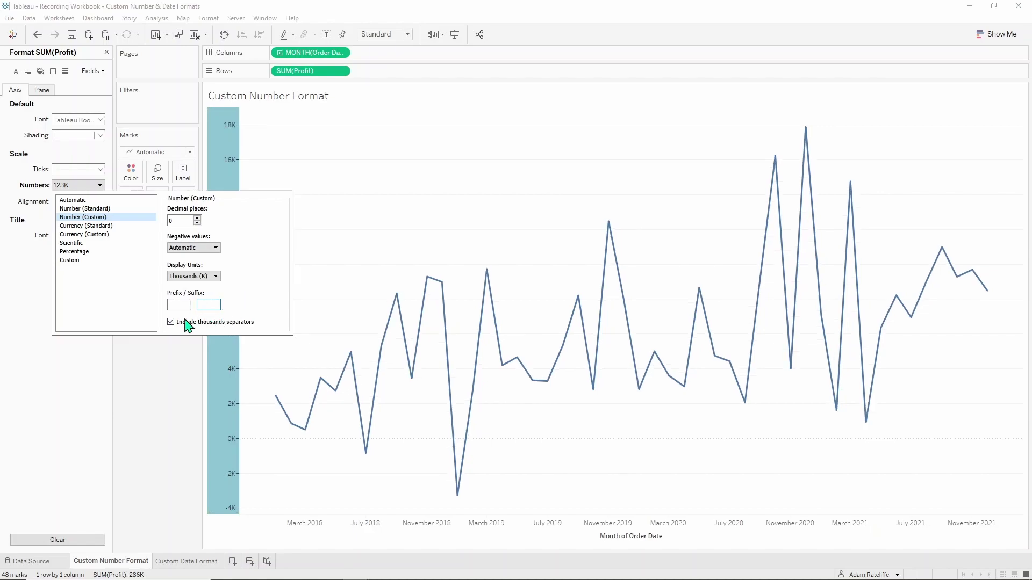
# Set Display Units to None and turn off thousands separators
pyautogui.click(212, 277)
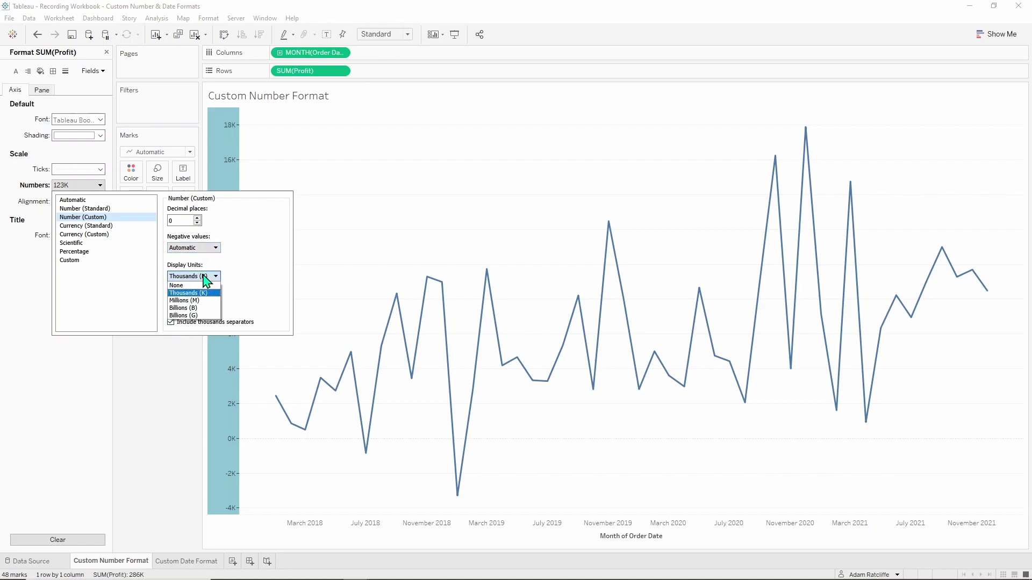
pyautogui.click(202, 285)
pyautogui.click(170, 322)
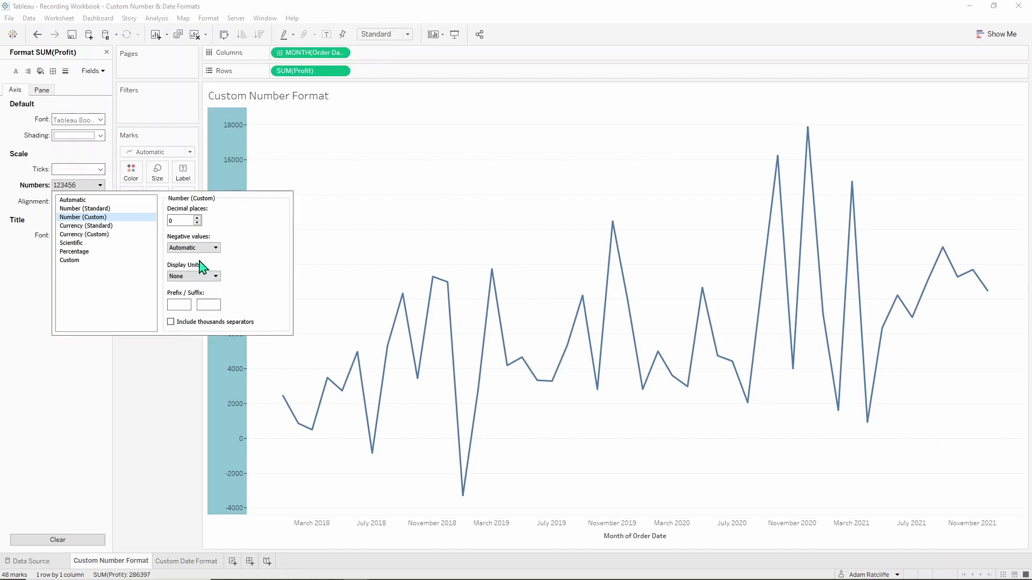
pyautogui.click(127, 226)
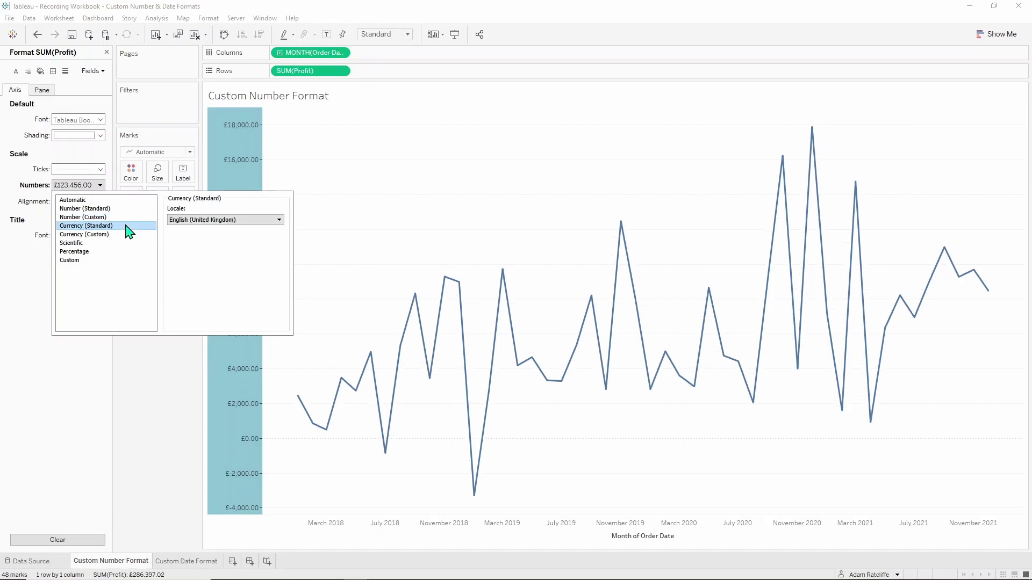
pyautogui.click(262, 221)
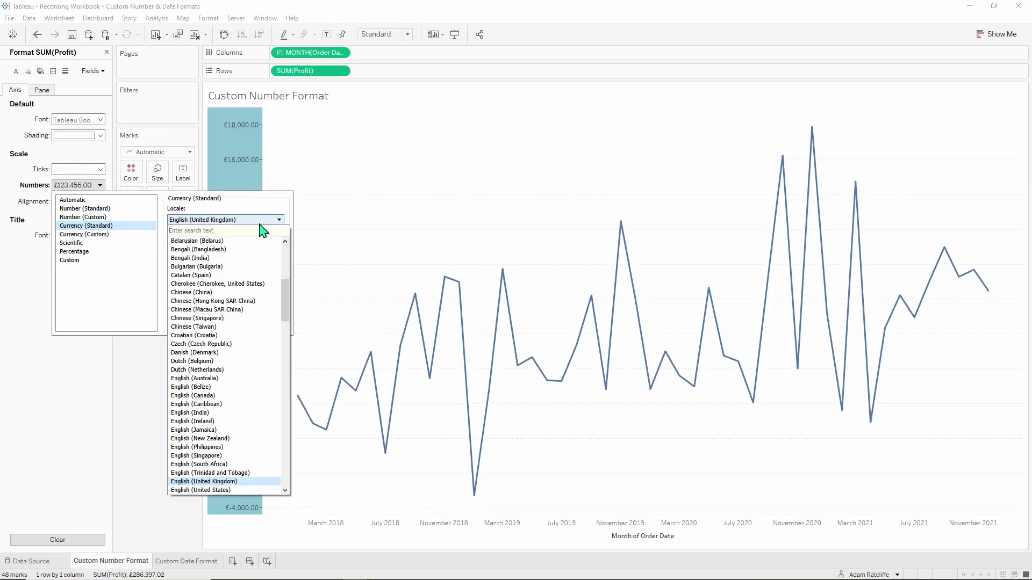
pyautogui.click(240, 258)
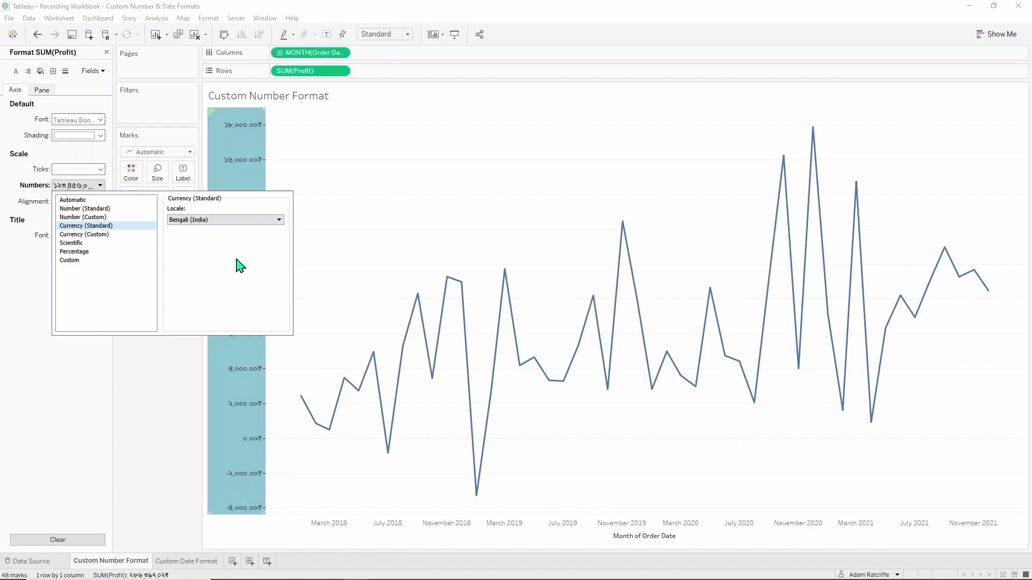
pyautogui.click(212, 220)
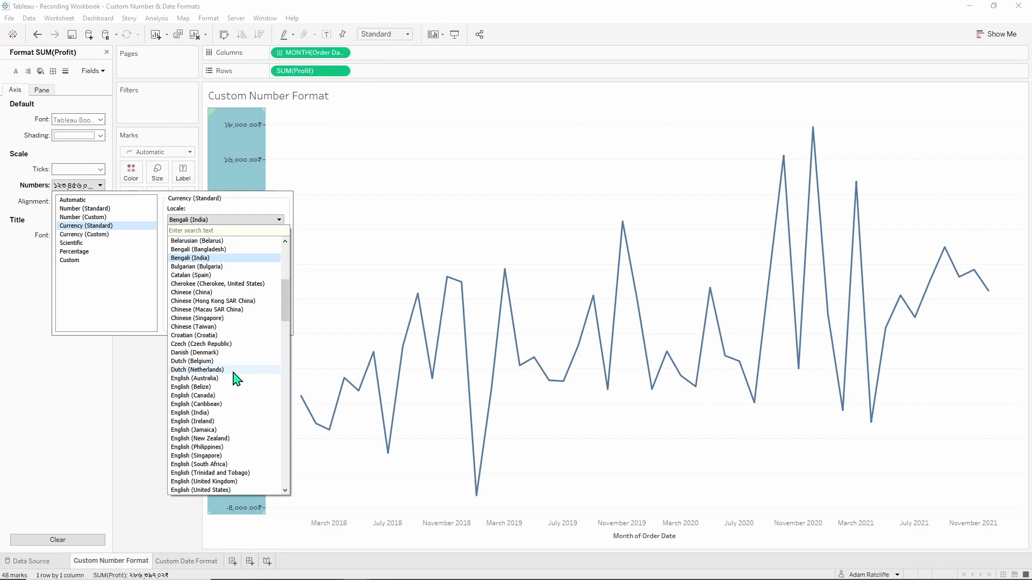
pyautogui.click(237, 482)
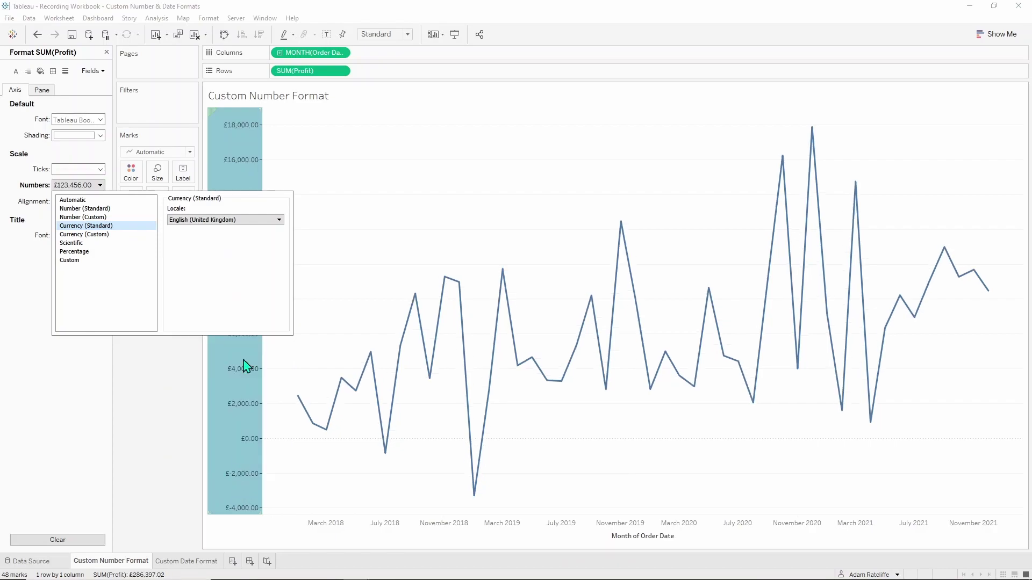
# Preview Currency (Custom) and Scientific, ending on Percentage format with 2 decimals
pyautogui.click(102, 235)
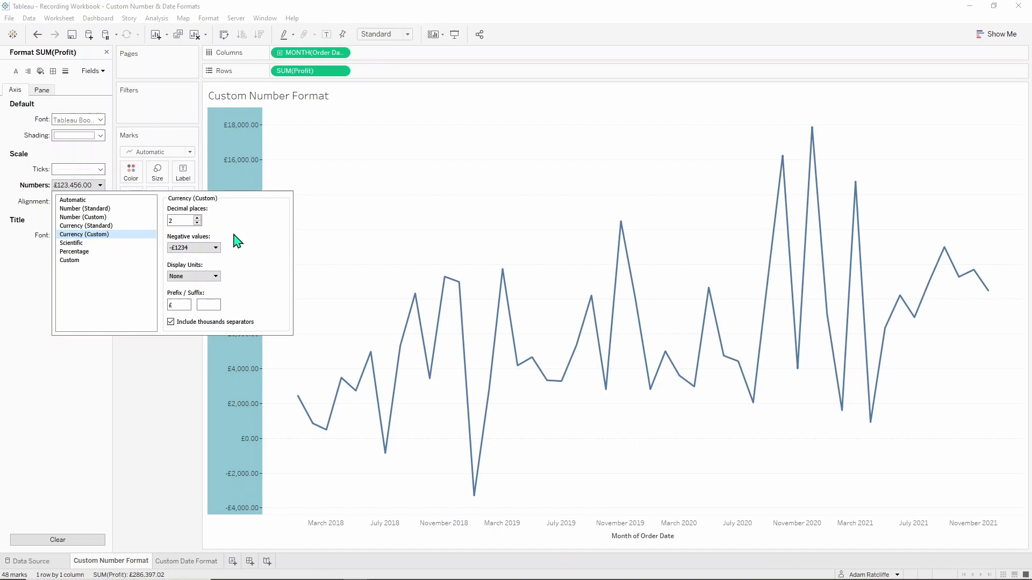
pyautogui.click(185, 304)
pyautogui.click(104, 244)
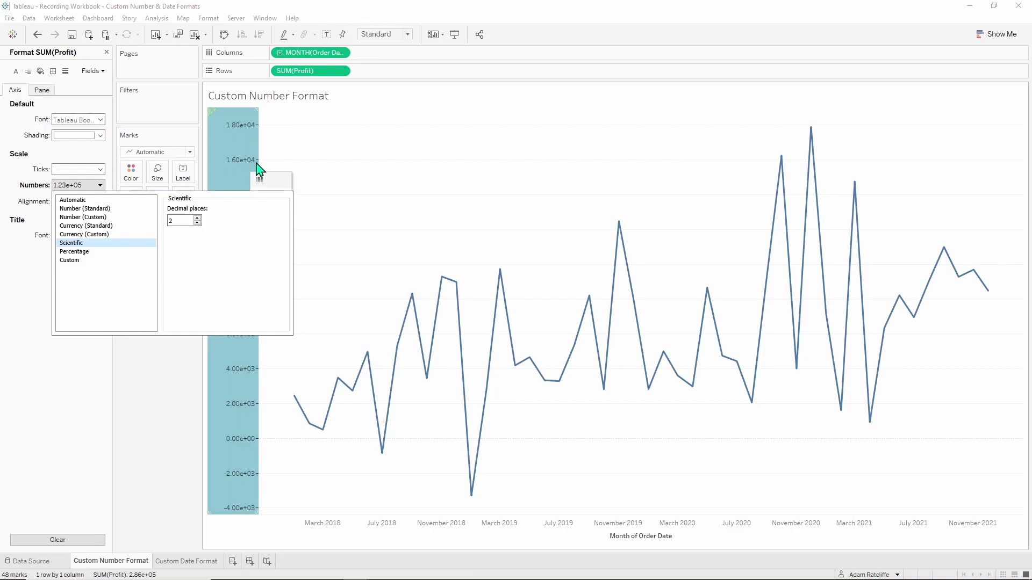
pyautogui.click(106, 252)
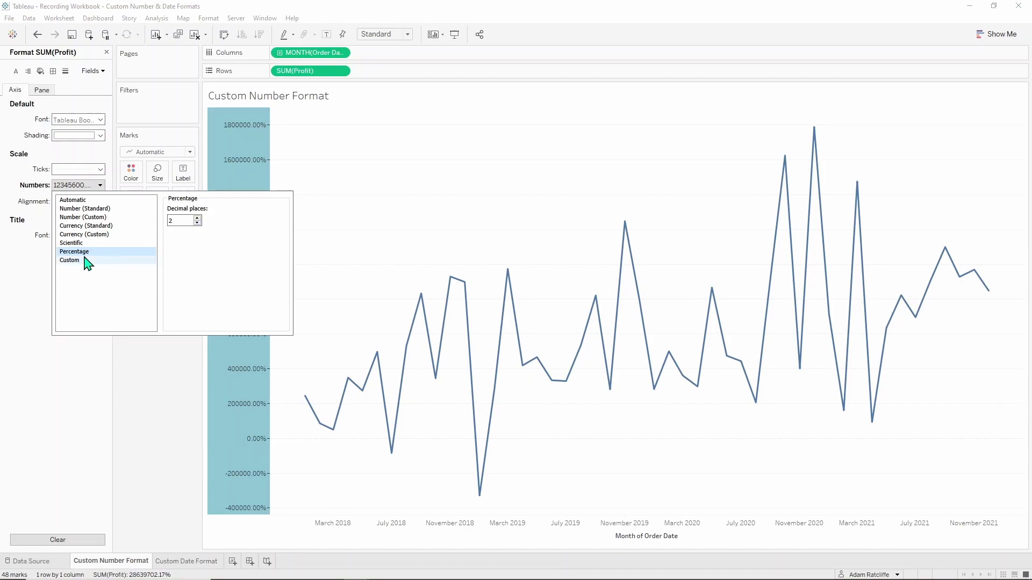
# Preview Automatic, Custom and Currency (Standard), then use Number (Custom) with 0 decimals and £ prefix
pyautogui.click(97, 200)
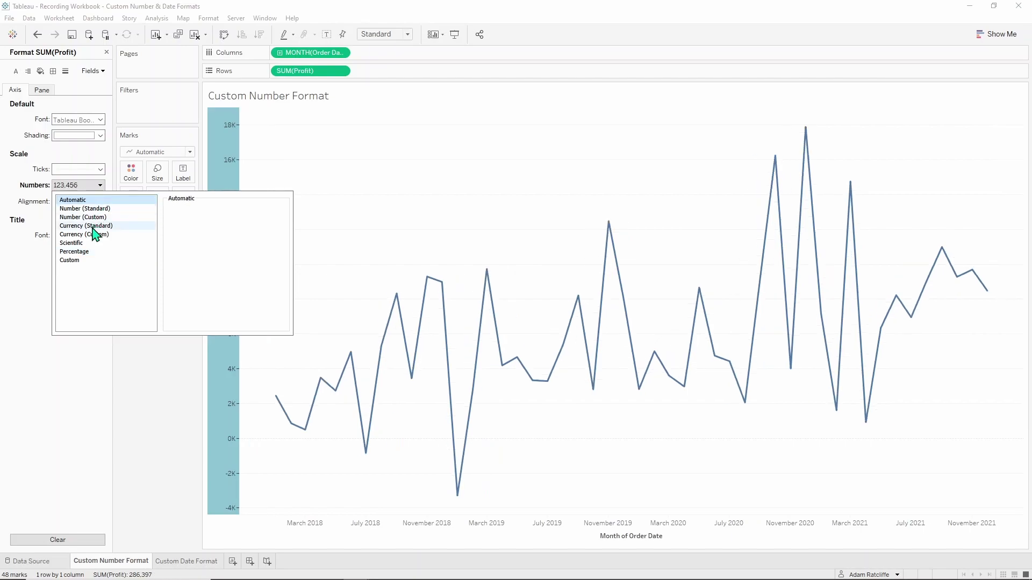
pyautogui.click(90, 263)
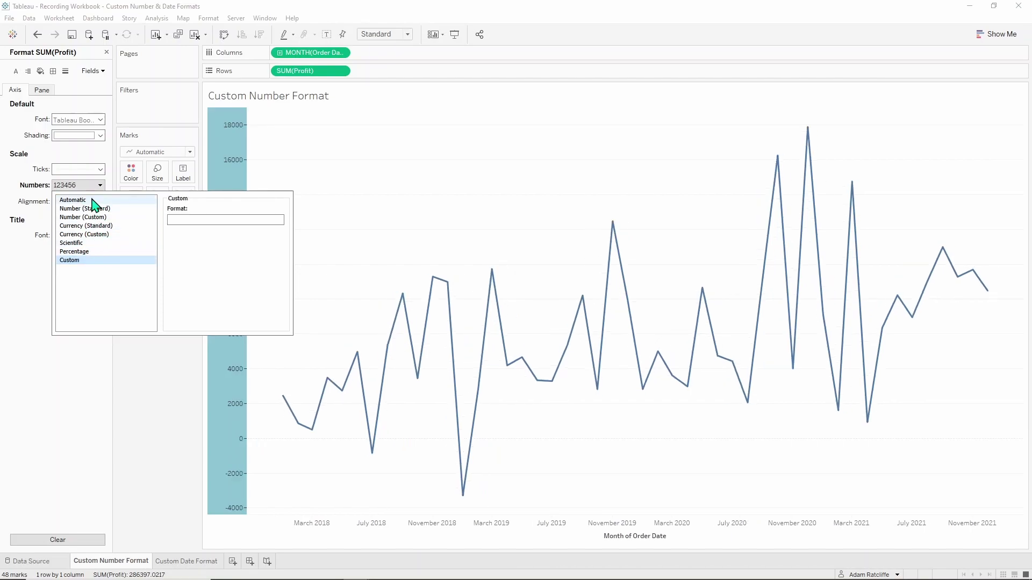
pyautogui.click(196, 219)
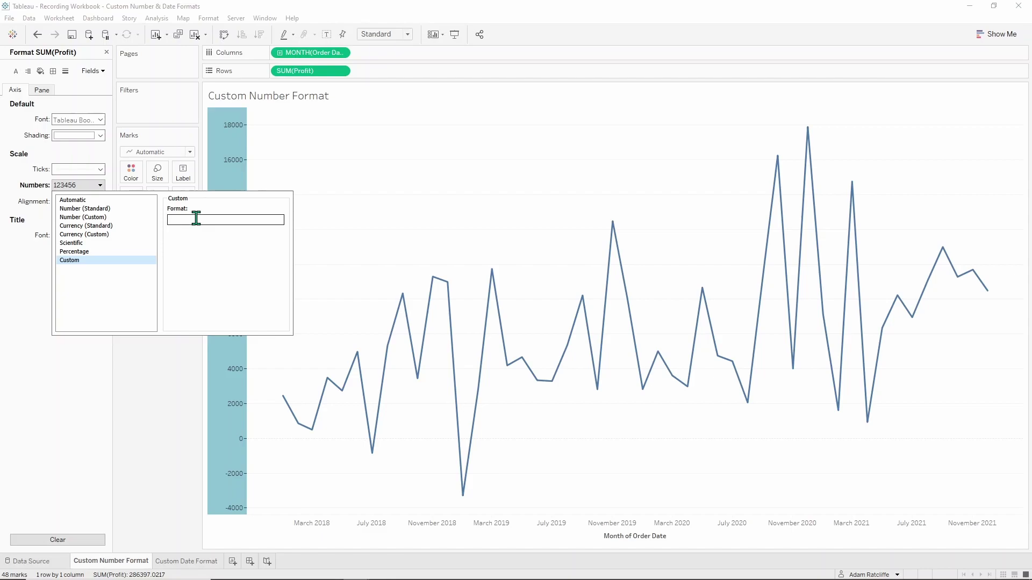
pyautogui.click(127, 226)
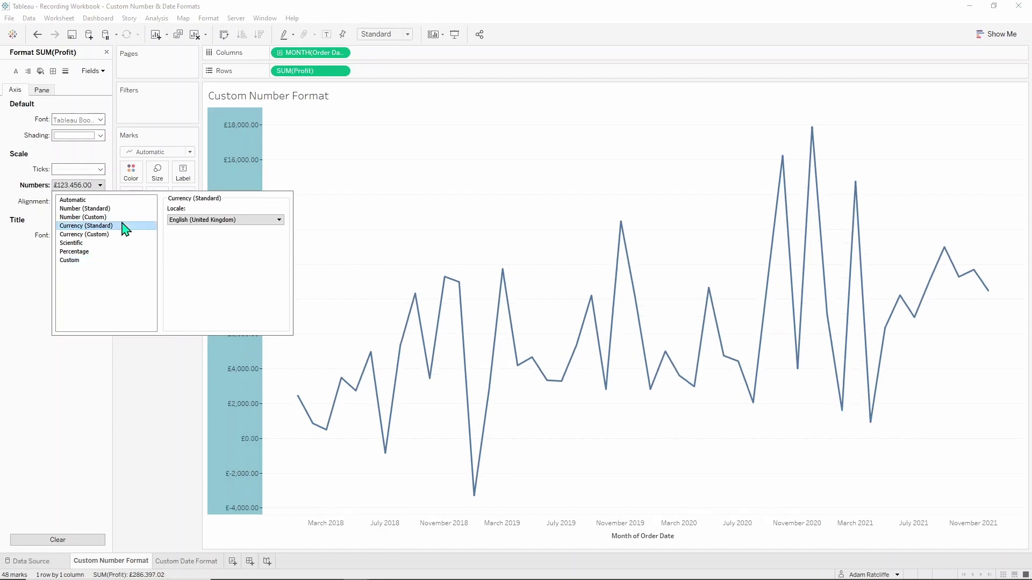
pyautogui.click(142, 217)
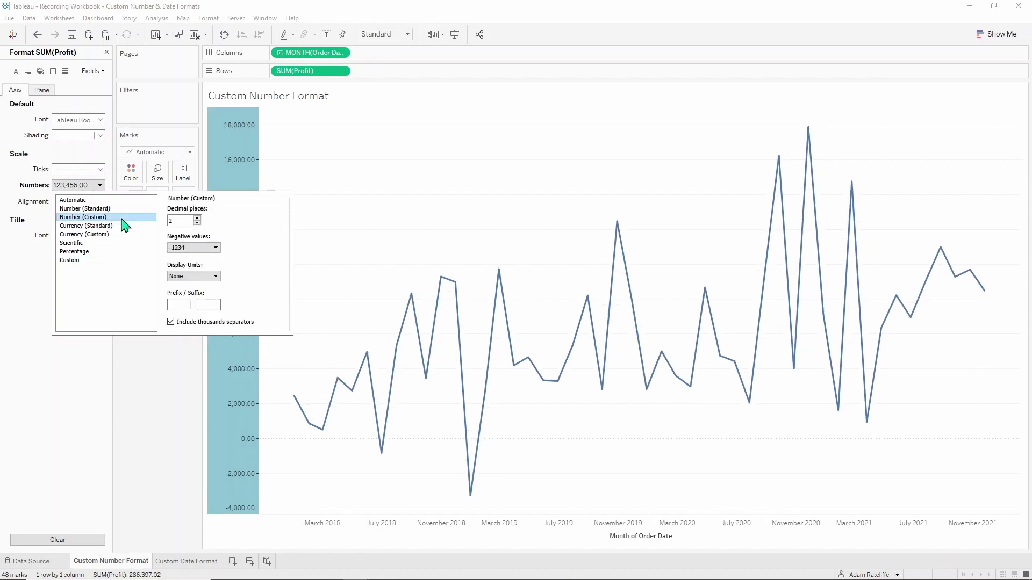
pyautogui.click(197, 223)
pyautogui.click(197, 223)
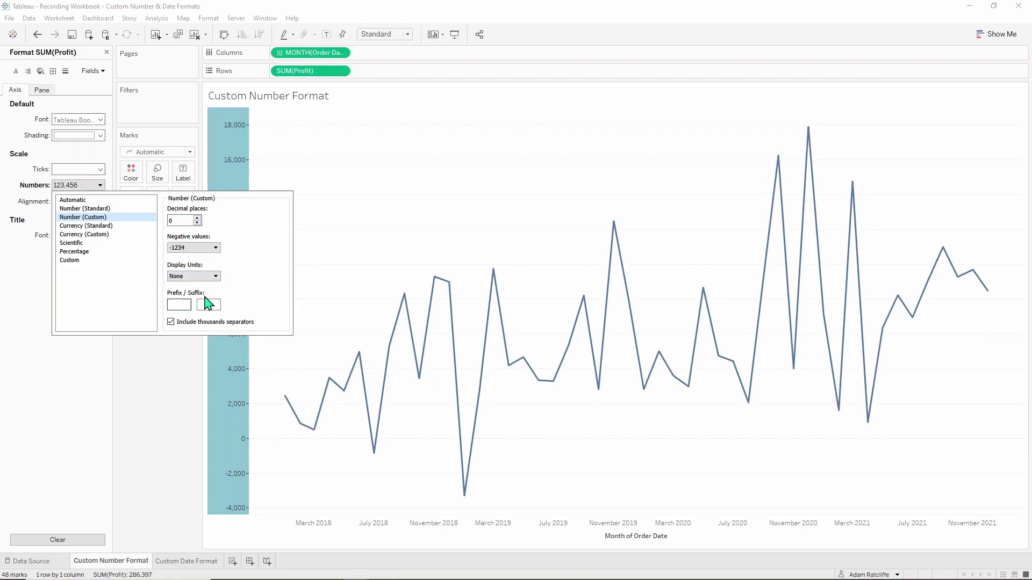
pyautogui.write('£')
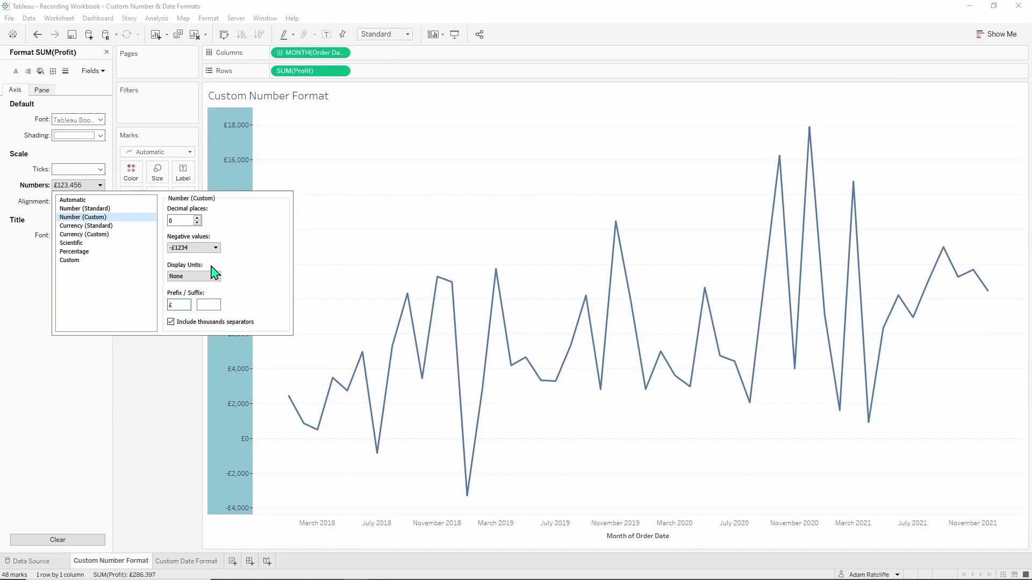
# Switch to Custom to view the format string, then delete and retype its comma and minus sign
pyautogui.click(81, 261)
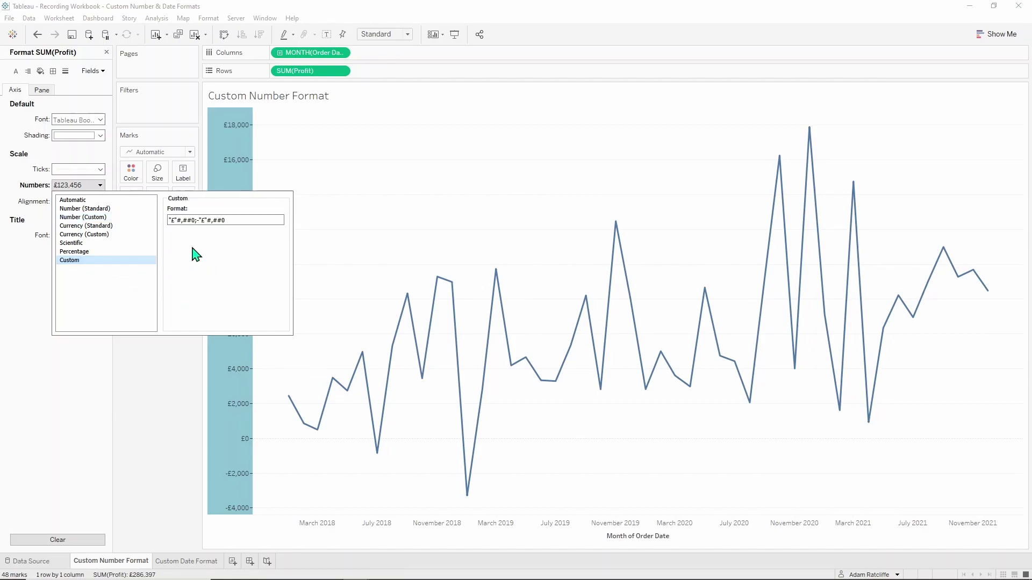
pyautogui.click(173, 220)
pyautogui.press('BackSpace')
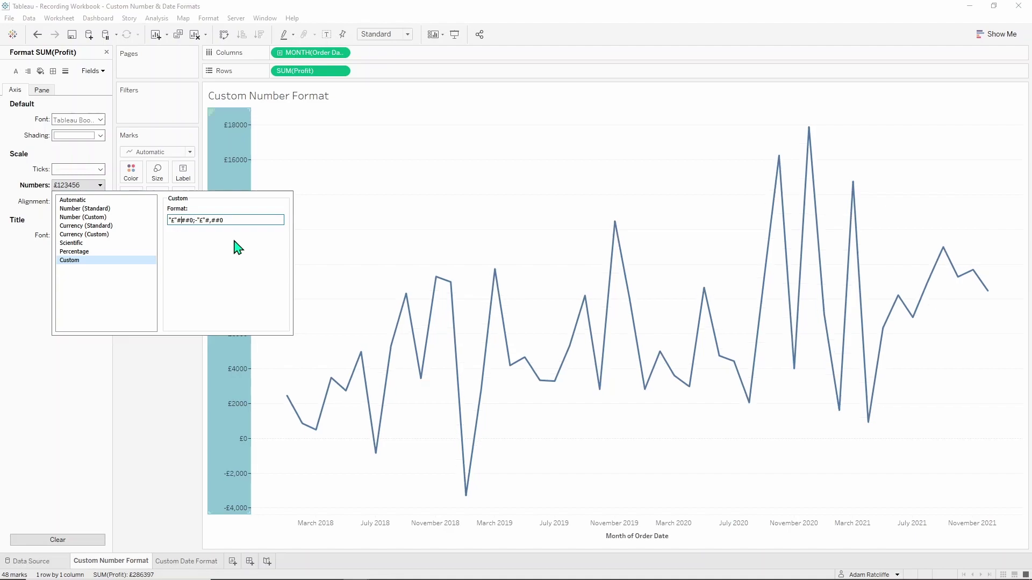
pyautogui.write(',')
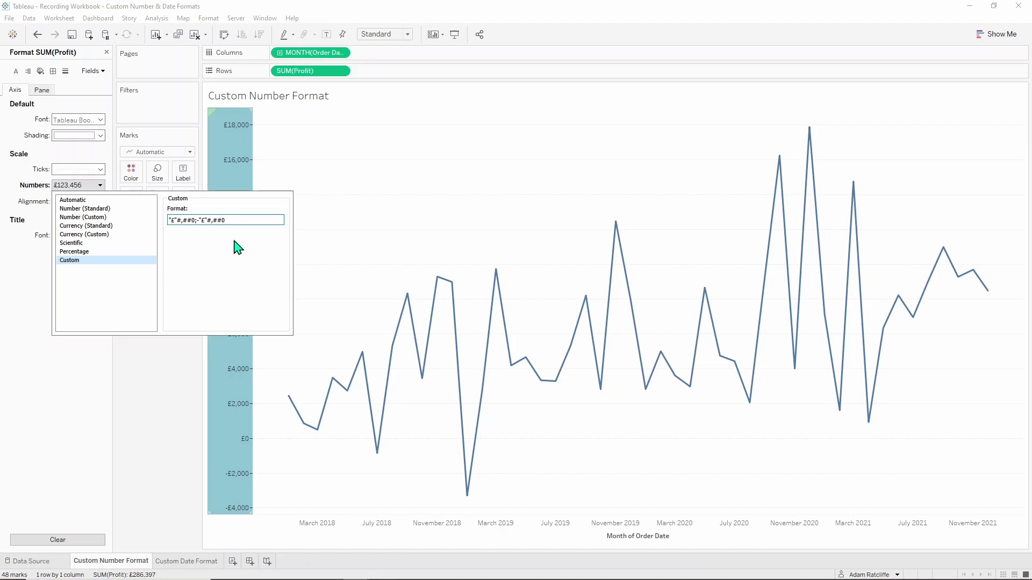
pyautogui.press('BackSpace')
pyautogui.write('-')
# Edit the format string to +"£"#,##0;-"£"#,##0;#,##0, adding a plain zero section
pyautogui.hotkey('ctrl', 'shift', 'Left')
pyautogui.hotkey('shift', 'Left')
pyautogui.hotkey('shift', 'Left')
pyautogui.hotkey('ctrl', 'c')
pyautogui.press('End')
pyautogui.write(';')
pyautogui.hotkey('ctrl', 'v')
pyautogui.press('BackSpace')
pyautogui.press('BackSpace')
pyautogui.press('BackSpace')
pyautogui.write('+')
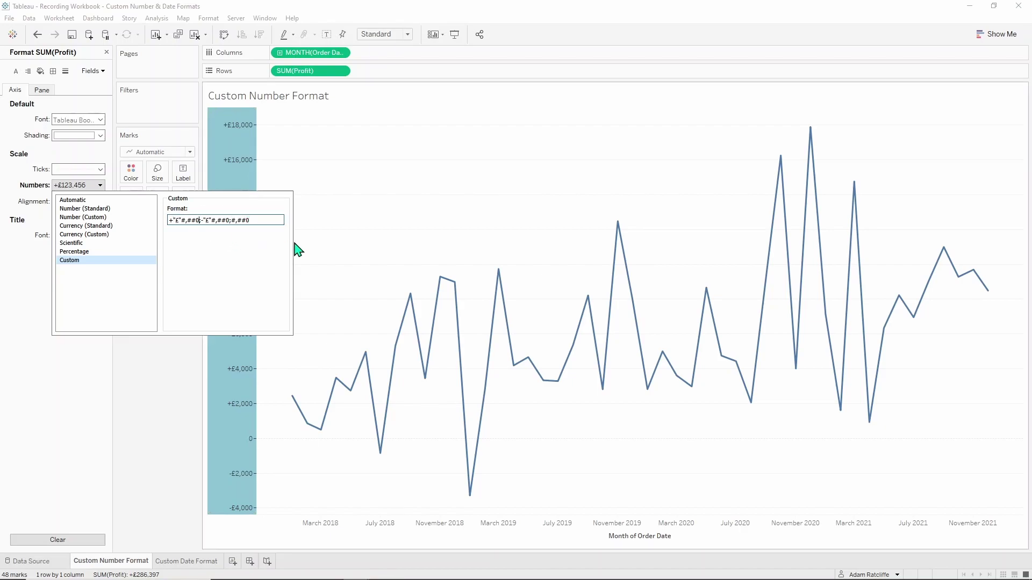
# Add a K suffix after the first #,##0 in the format string, then remove it
pyautogui.write('K')
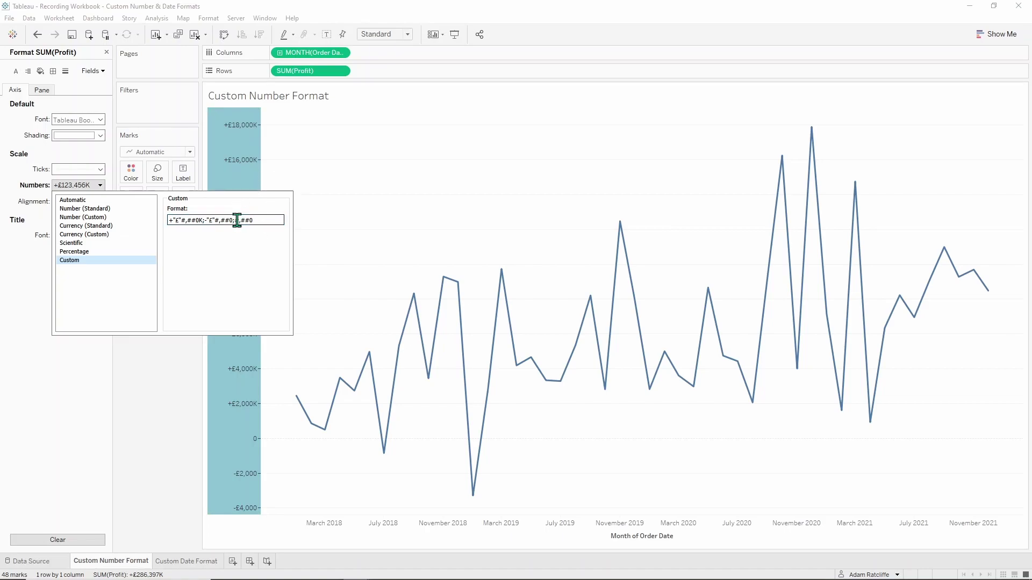
pyautogui.click(203, 220)
pyautogui.press('BackSpace')
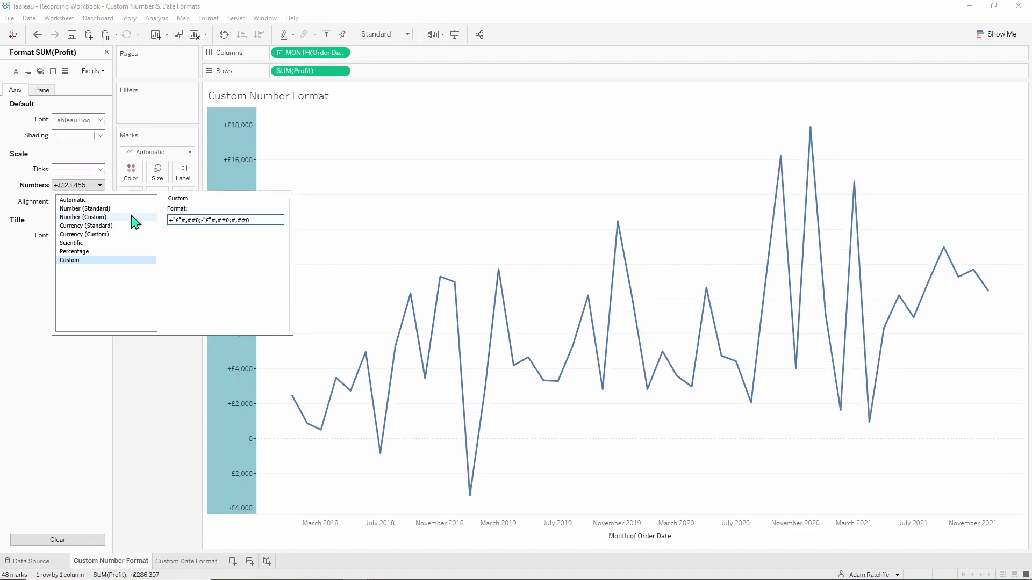
# Set Number (Custom) with 0 decimals, Thousands (K) units and a £ prefix
pyautogui.click(128, 217)
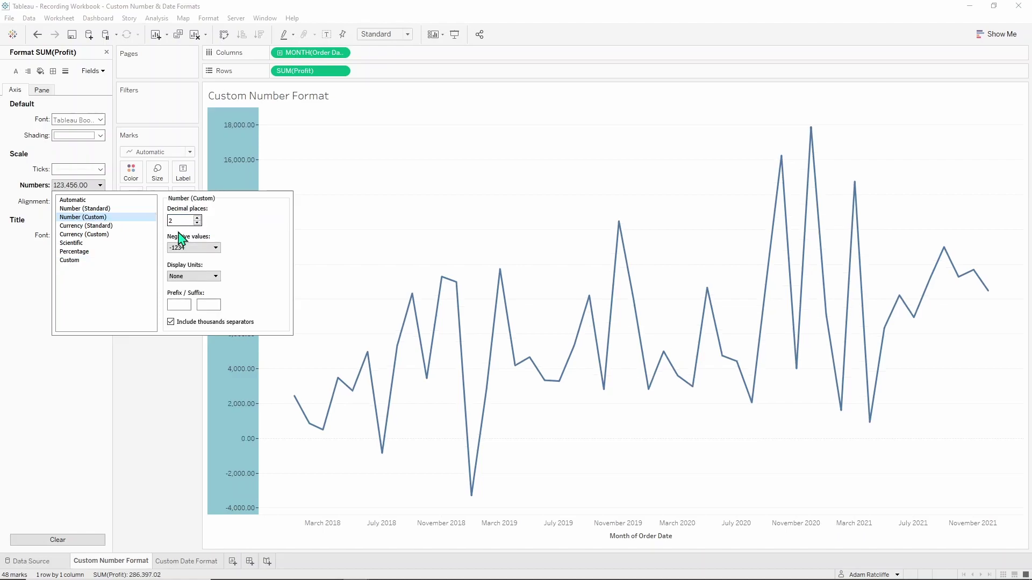
pyautogui.click(197, 223)
pyautogui.click(197, 224)
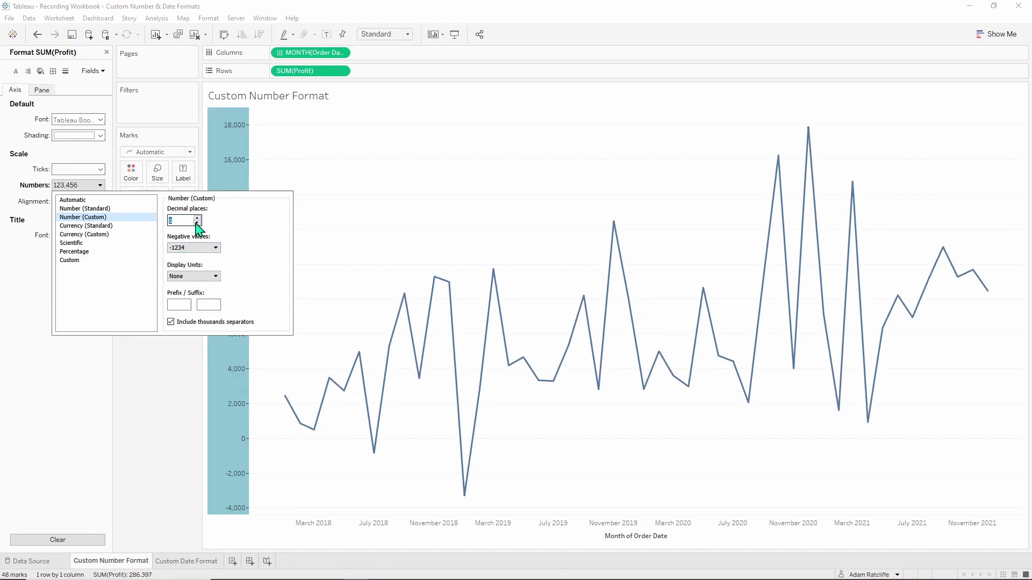
pyautogui.click(211, 276)
pyautogui.click(212, 293)
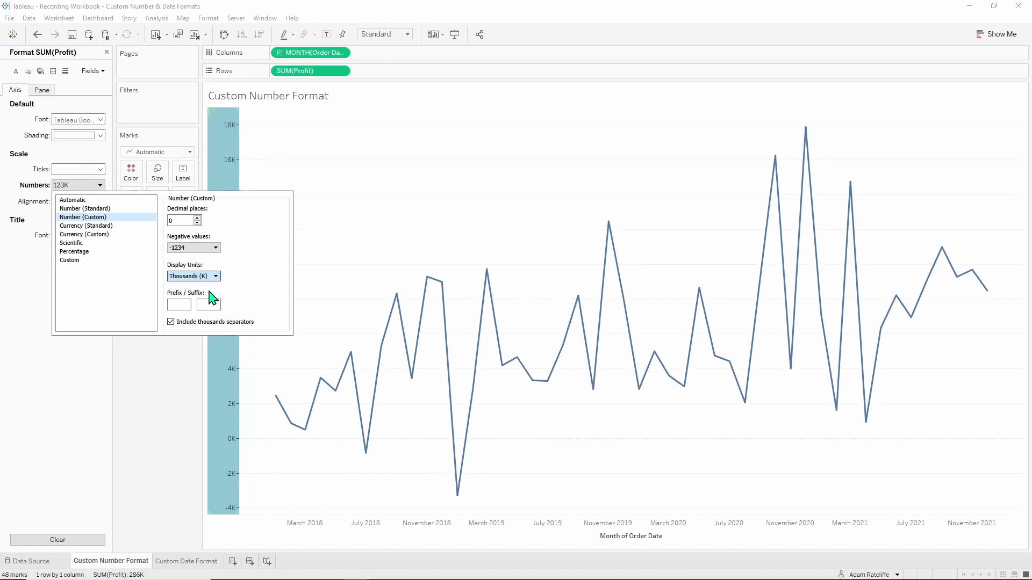
pyautogui.click(175, 305)
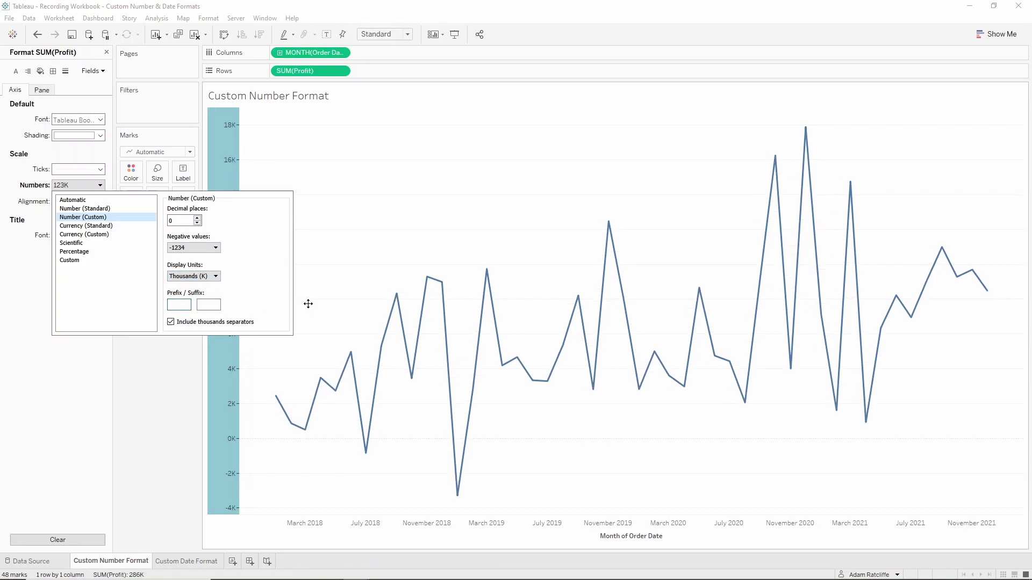
pyautogui.write('£')
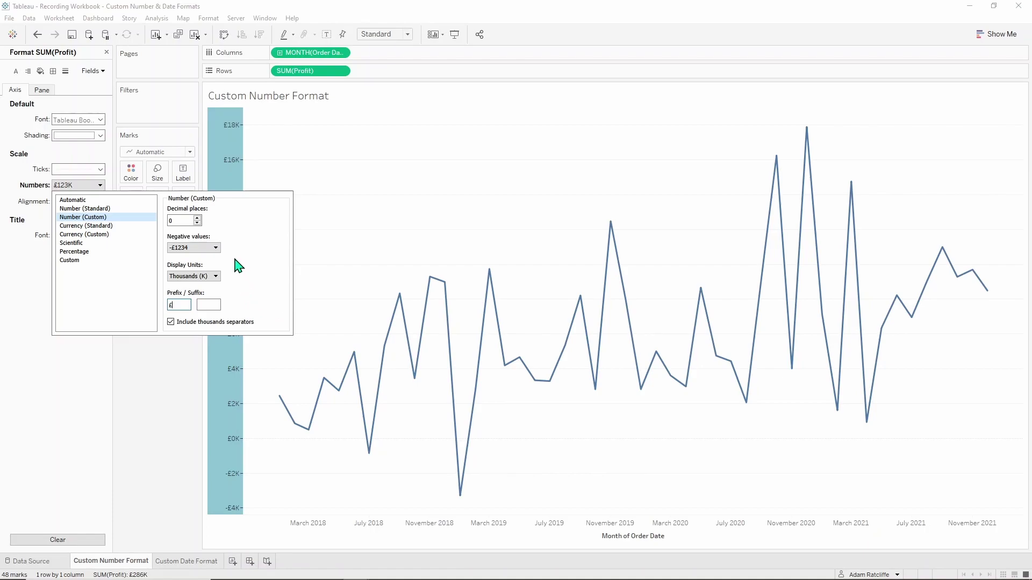
# Extend the Profit axis custom format to +"£"#,##0,K;-"£"#,##0,K;#,##0 so zero shows as plain 0
pyautogui.click(85, 261)
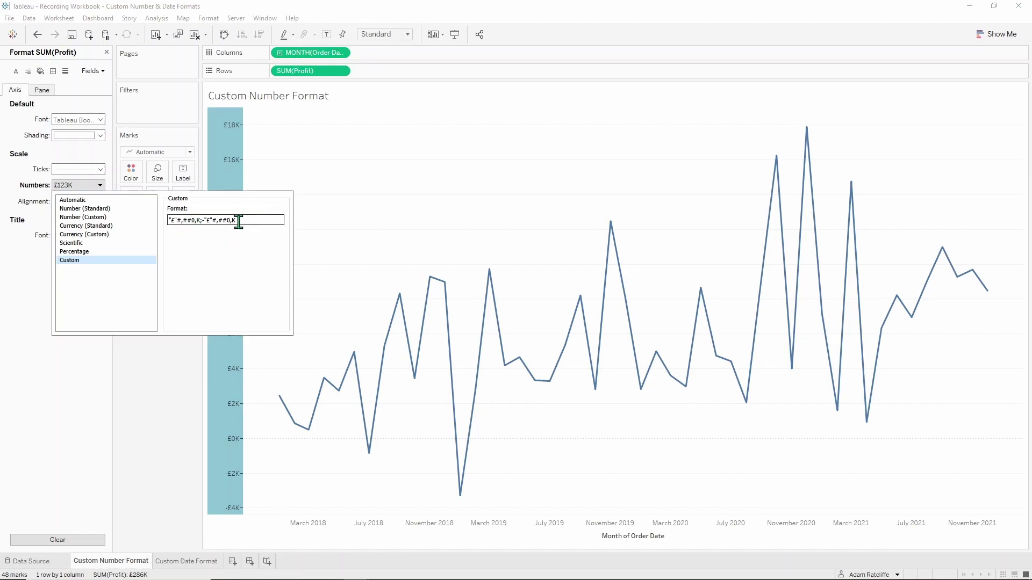
pyautogui.moveTo(213, 220); pyautogui.dragTo(231, 220)
pyautogui.click(248, 221)
pyautogui.write('#,##0')
pyautogui.write('+')
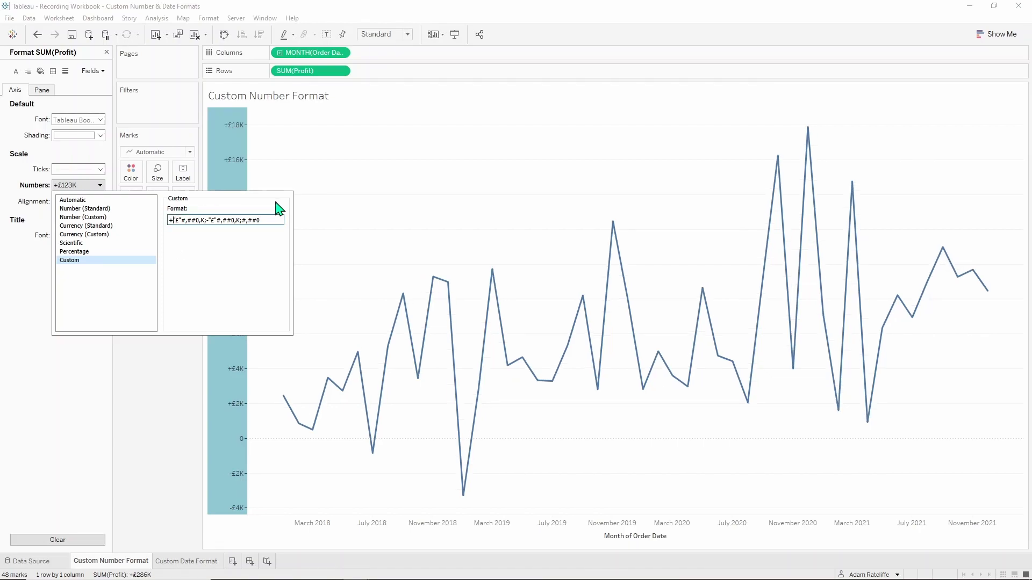